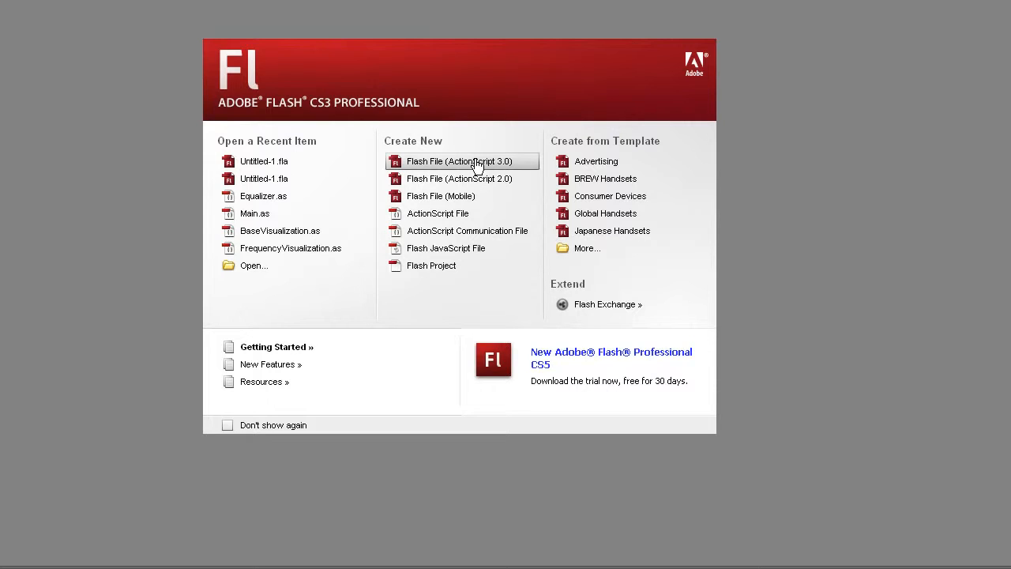
- Create a new ActionScript 3.0 Flash file and import Zoidburg.JPG into its library
left_click(476, 165)
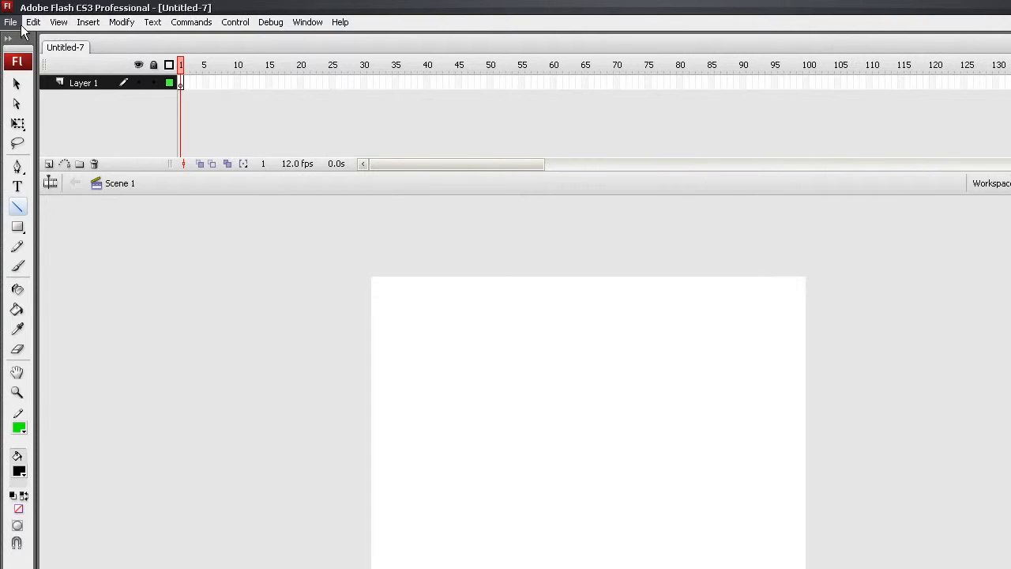
left_click(14, 23)
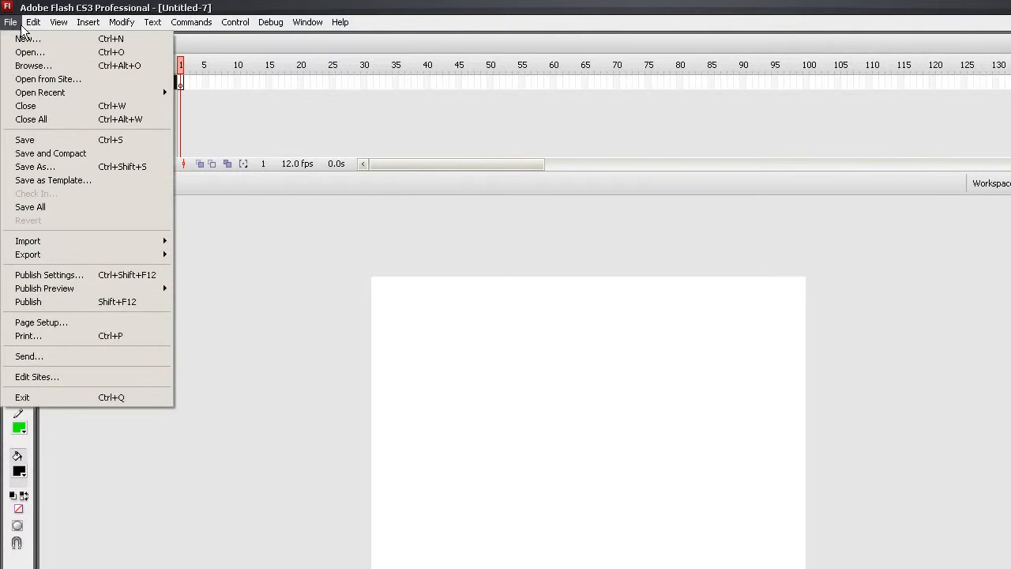
mouse_move(92, 241)
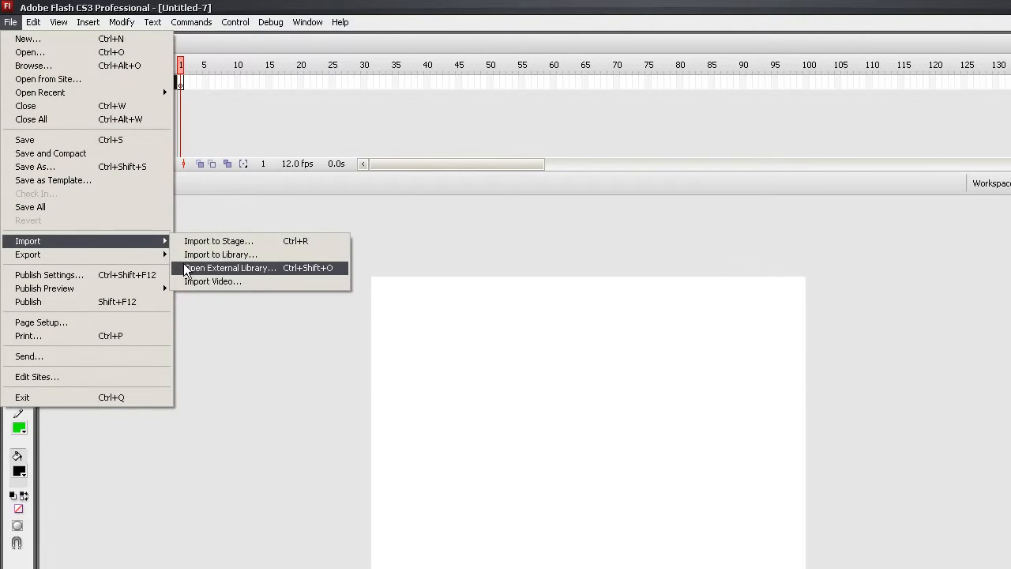
left_click(188, 256)
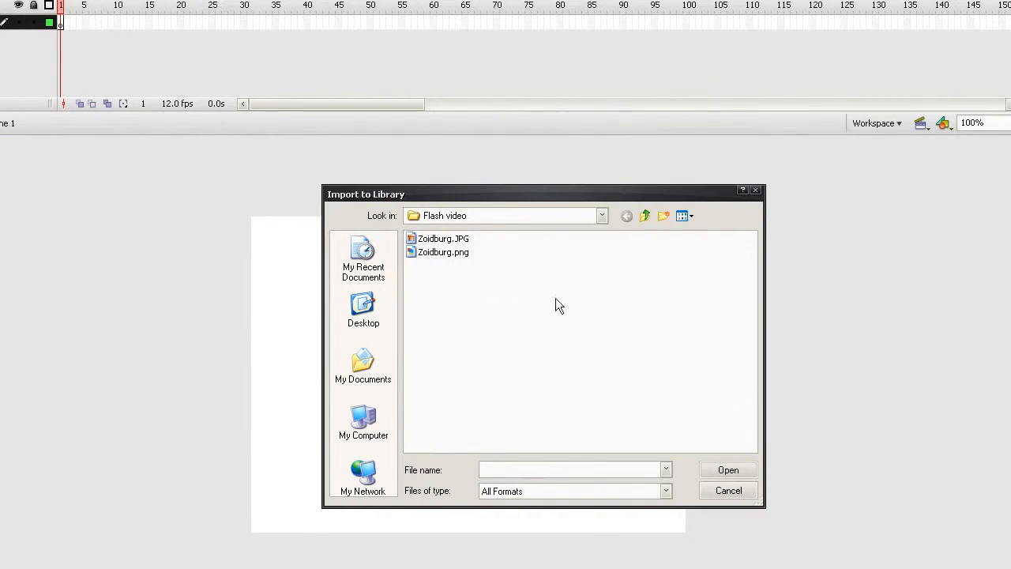
left_click(463, 245)
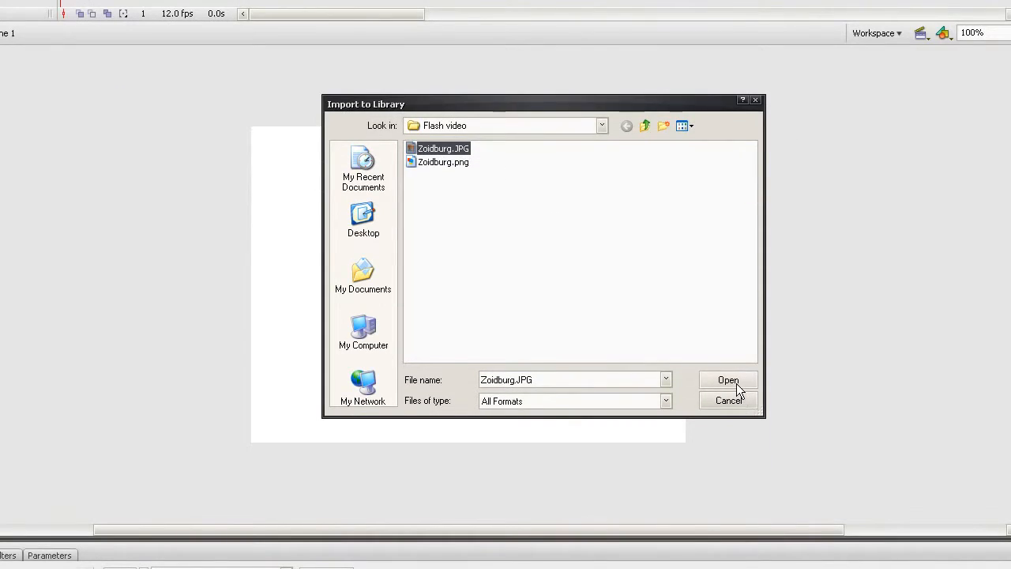
left_click(736, 384)
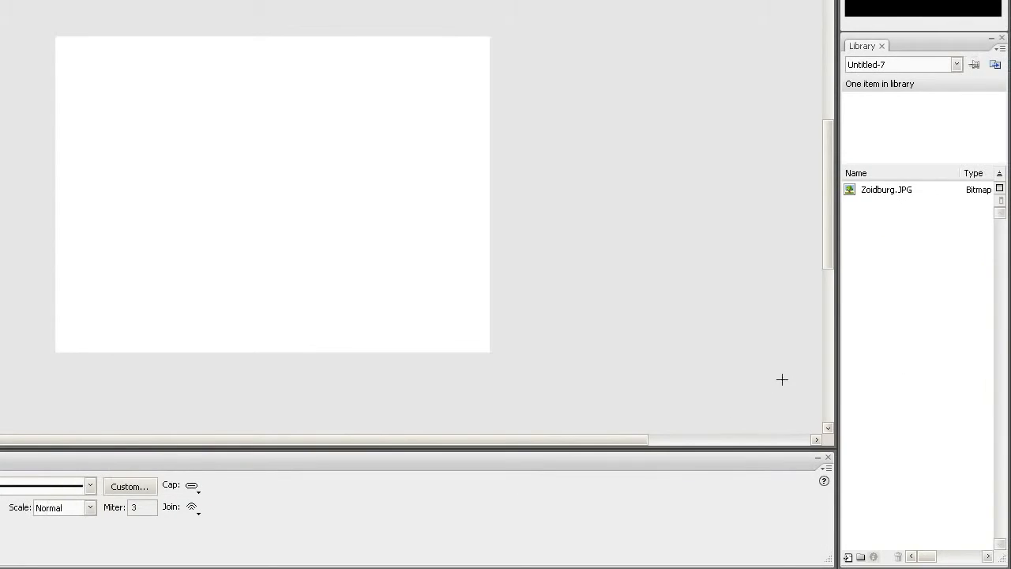
- Place the Zoidburg.JPG bitmap on the stage so it covers the canvas, and lock Layer 1
left_click(888, 191)
left_click_drag(887, 190, 274, 203)
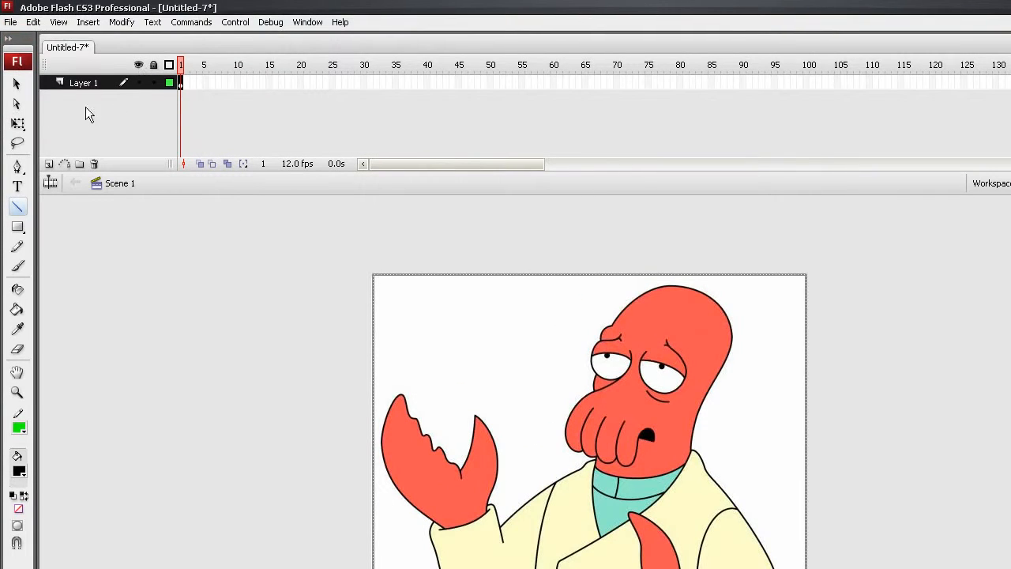
left_click(154, 83)
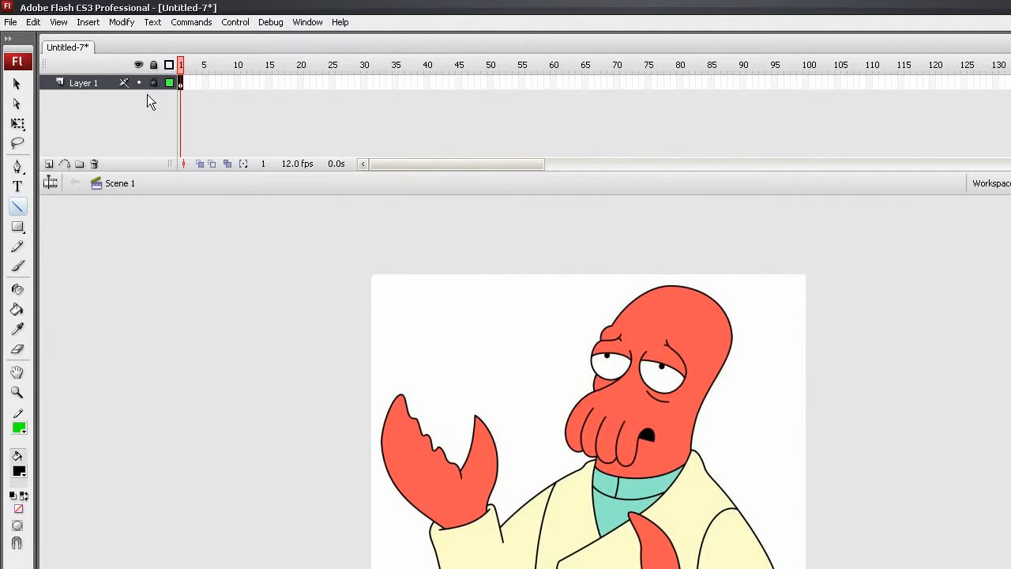
- Try to draw on the locked layer without unlocking it, and try to move its picture with the Selection tool
left_click(343, 417)
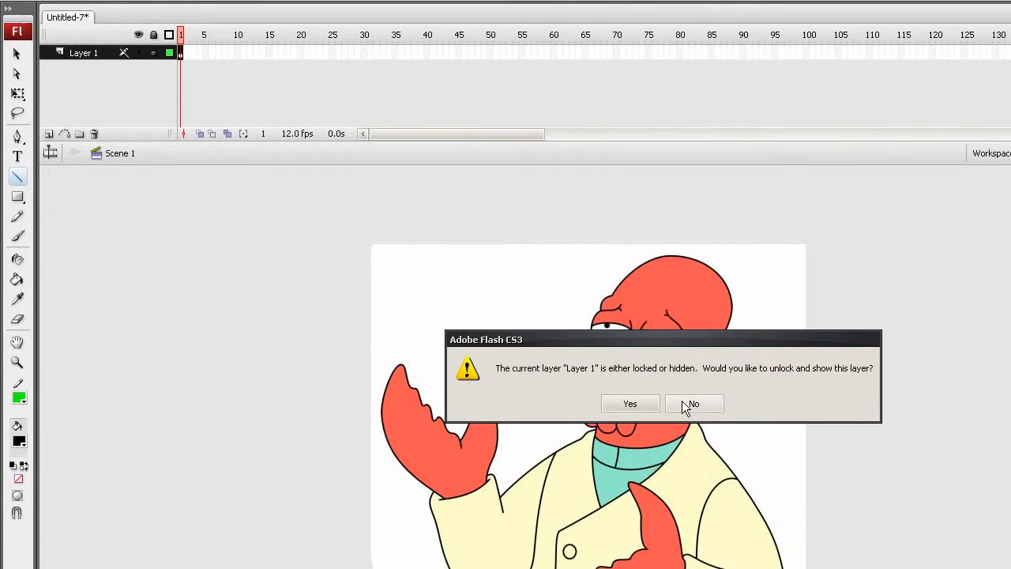
left_click(689, 404)
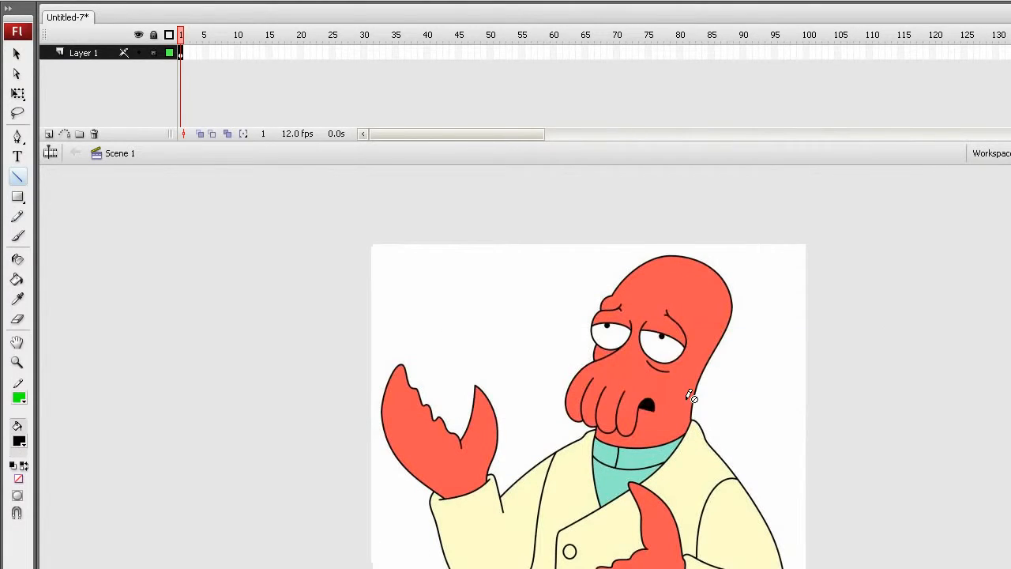
left_click(17, 54)
left_click_drag(376, 330, 771, 344)
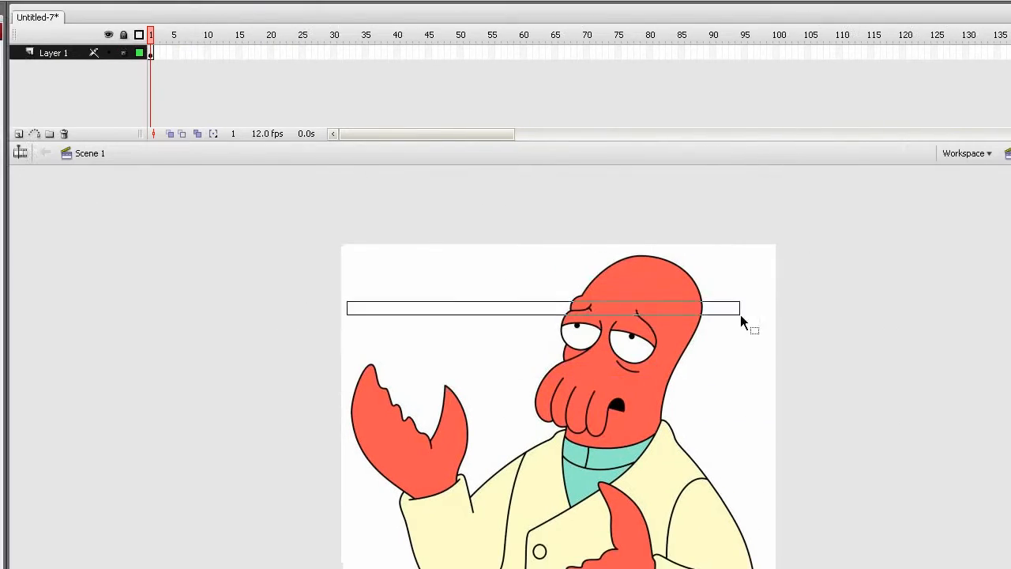
left_click_drag(466, 384, 697, 413)
left_click_drag(505, 326, 751, 452)
left_click_drag(692, 421, 693, 423)
left_click_drag(304, 292, 489, 356)
left_click_drag(597, 287, 437, 428)
left_click_drag(433, 372, 419, 440)
left_click_drag(575, 296, 390, 266)
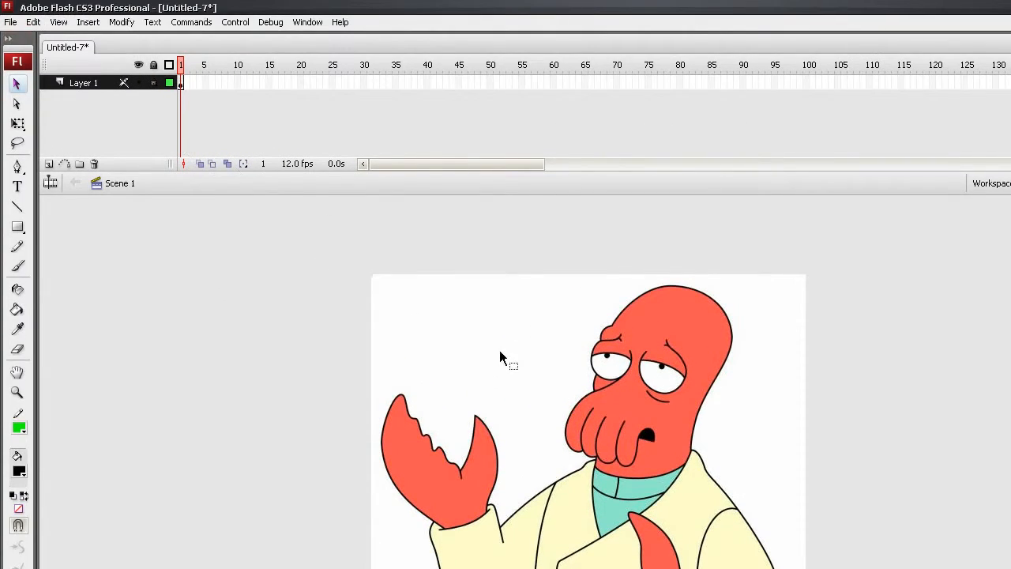
- Unlock Layer 1, move the picture around and back over the canvas, and lock the layer again
left_click(154, 82)
left_click_drag(694, 460, 442, 378)
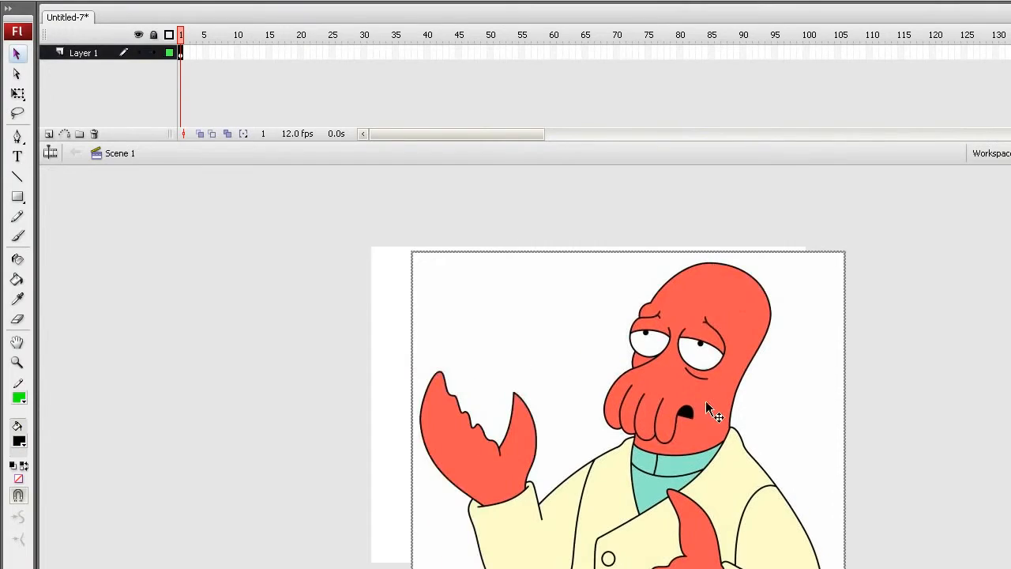
left_click_drag(434, 338, 686, 422)
left_click_drag(544, 371, 644, 309)
left_click_drag(619, 330, 415, 460)
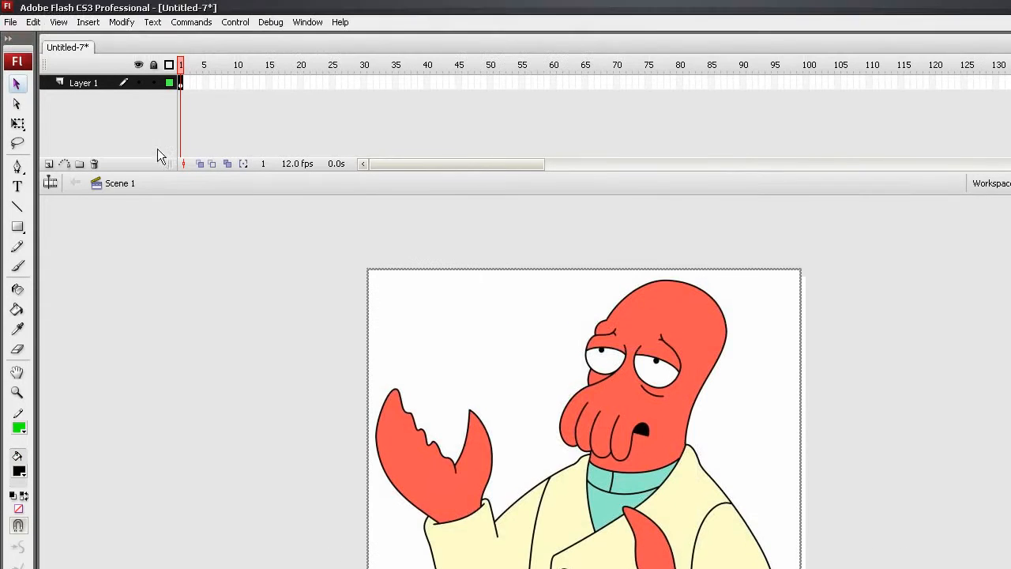
left_click(154, 82)
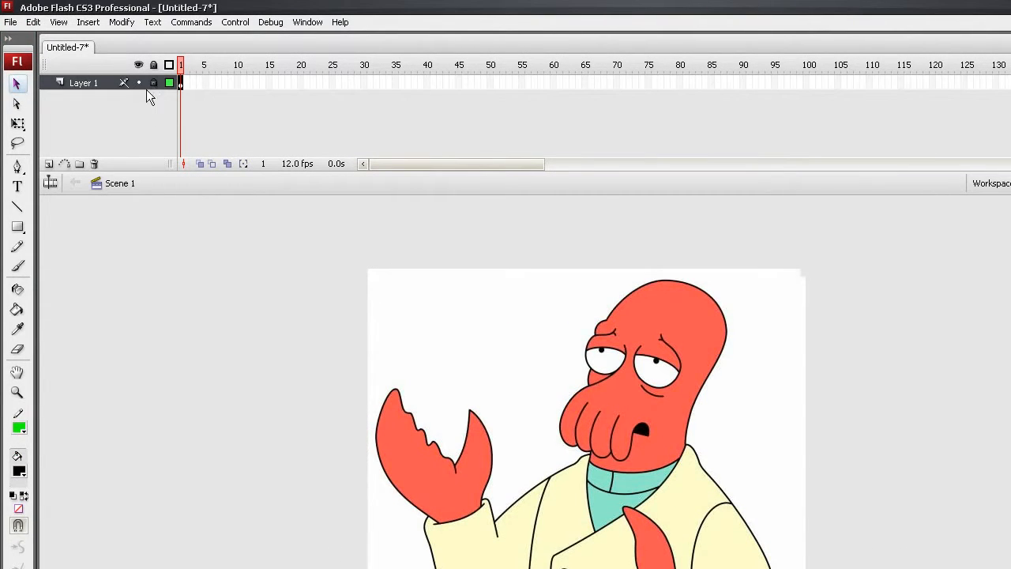
- Add a new layer above the picture and rename Layer 1 as Zoidburg
left_click(49, 165)
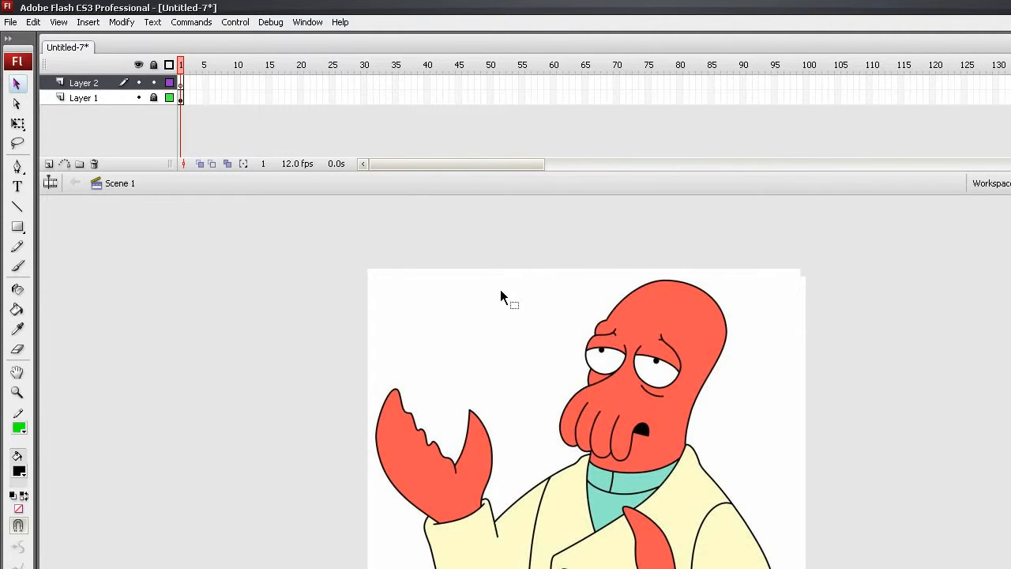
left_click(85, 98)
double_click(85, 100)
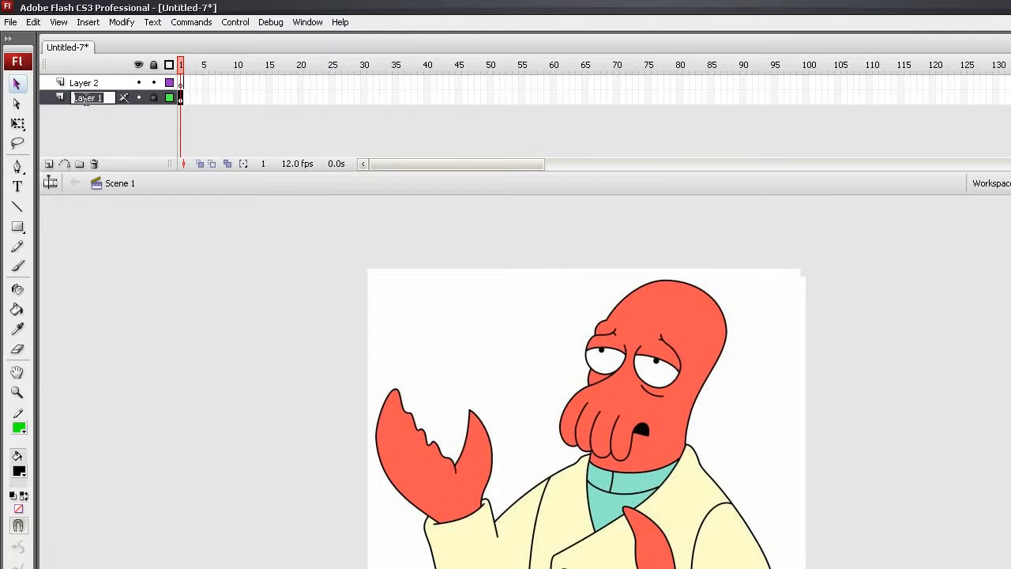
type("zoidburg")
left_click_drag(78, 99, 53, 101)
type("Z")
- Rename Layer 2 as Trace and make it the active layer
left_click(95, 84)
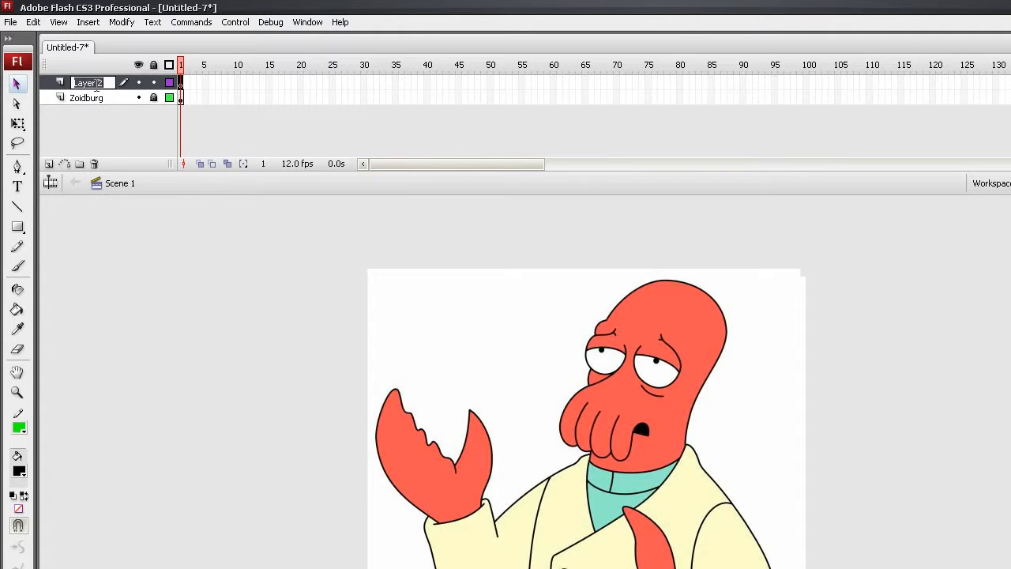
type("Trace")
left_click(101, 127)
left_click(103, 81)
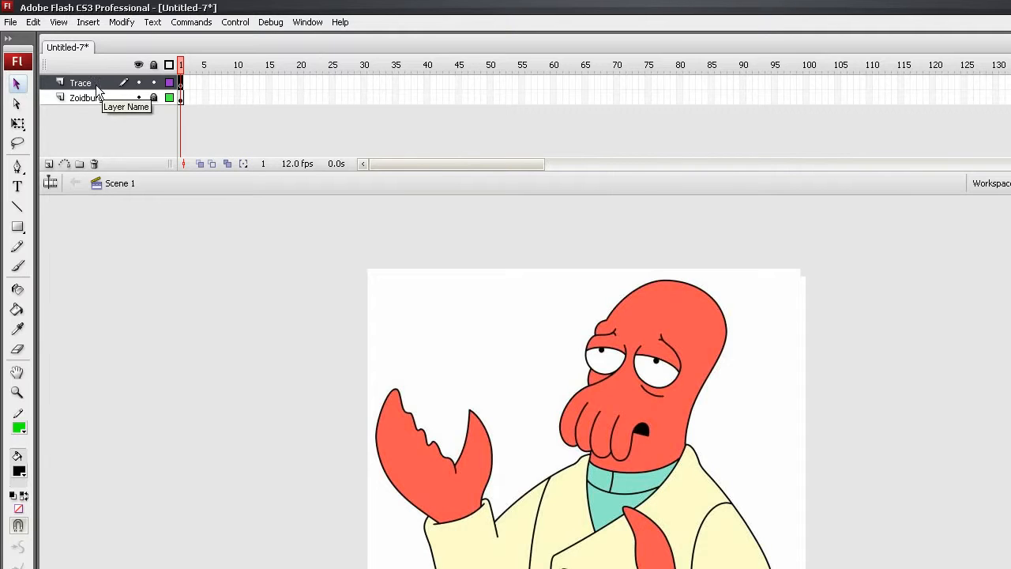
- Set up the Line tool with a solid green stroke, keeping the stroke height at 1
left_click(18, 209)
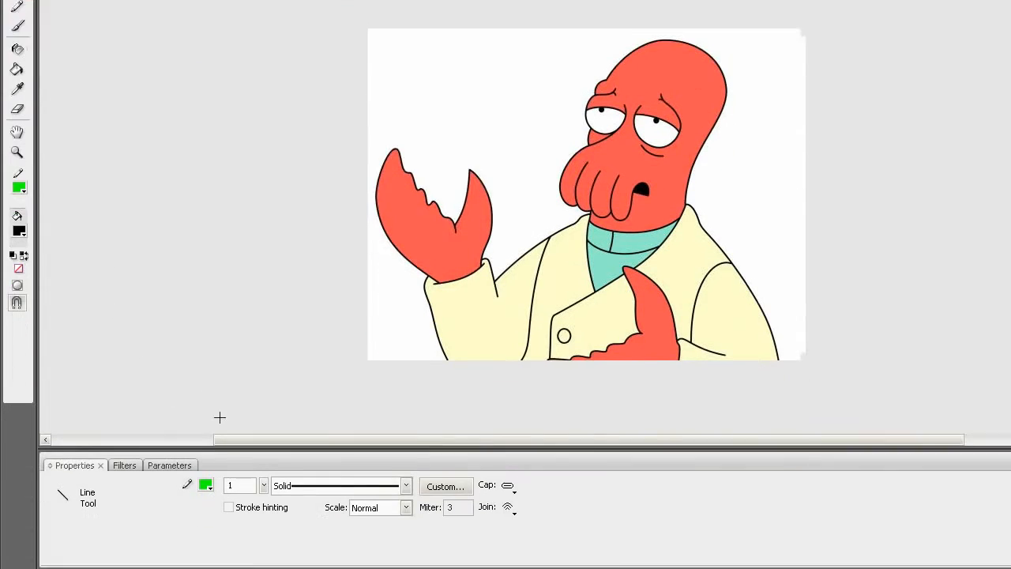
left_click(207, 465)
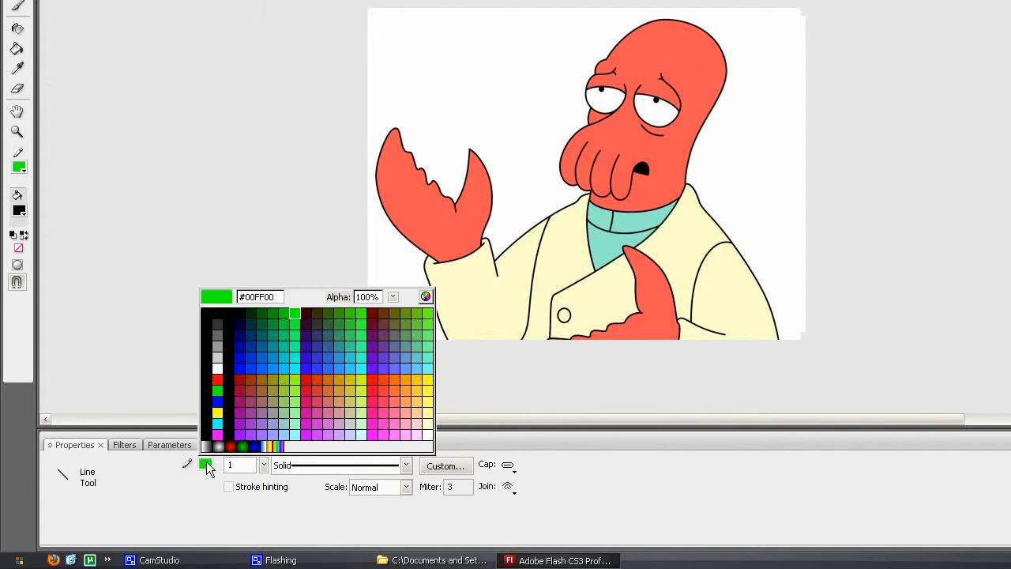
left_click(218, 389)
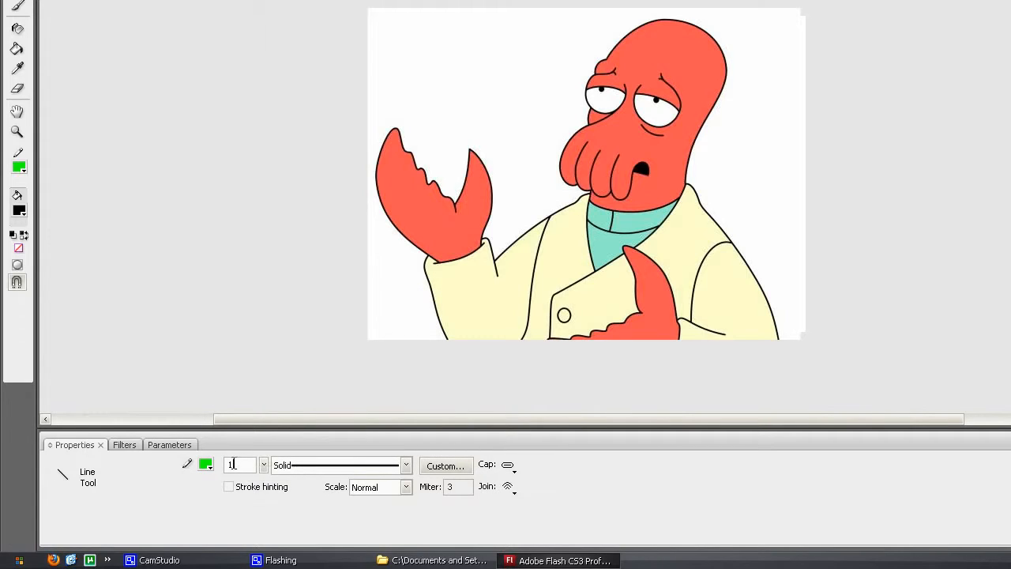
left_click_drag(245, 468, 228, 472)
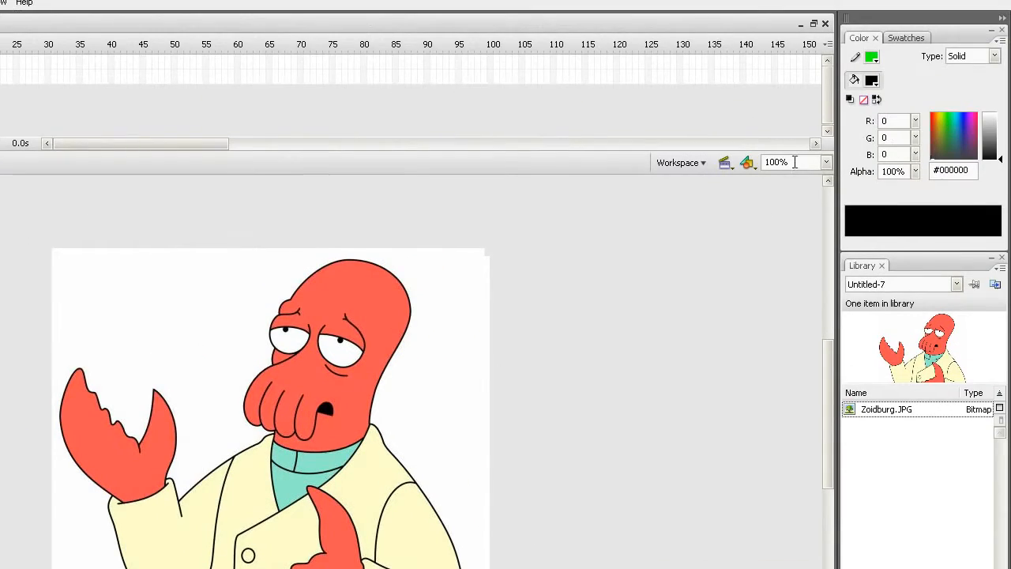
- Trace the upper outer edge of the raised claw's larger pincer with a line bent to follow the outline
left_click_drag(840, 133, 760, 131)
type("300")
key("Return")
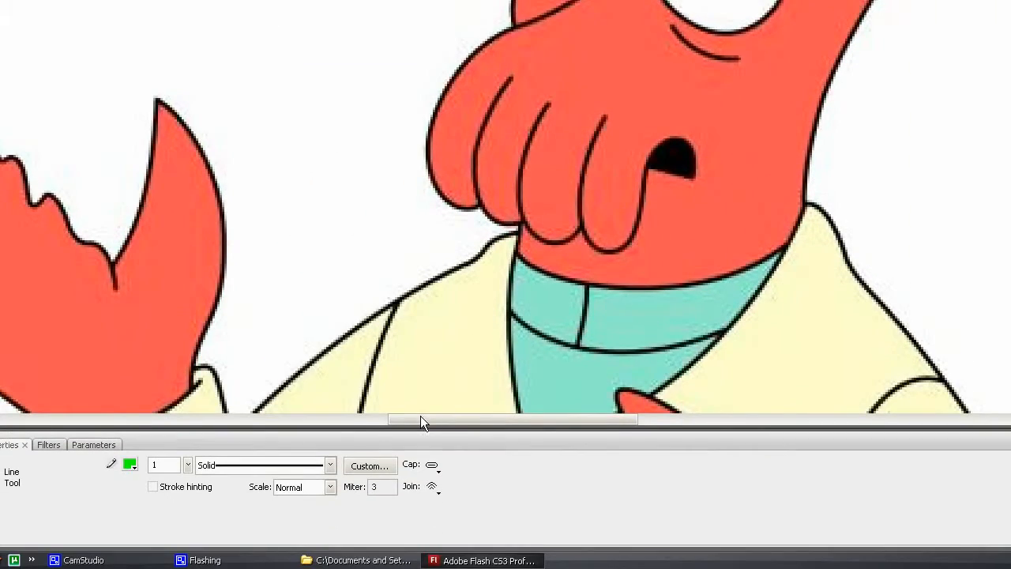
left_click_drag(420, 416, 339, 407)
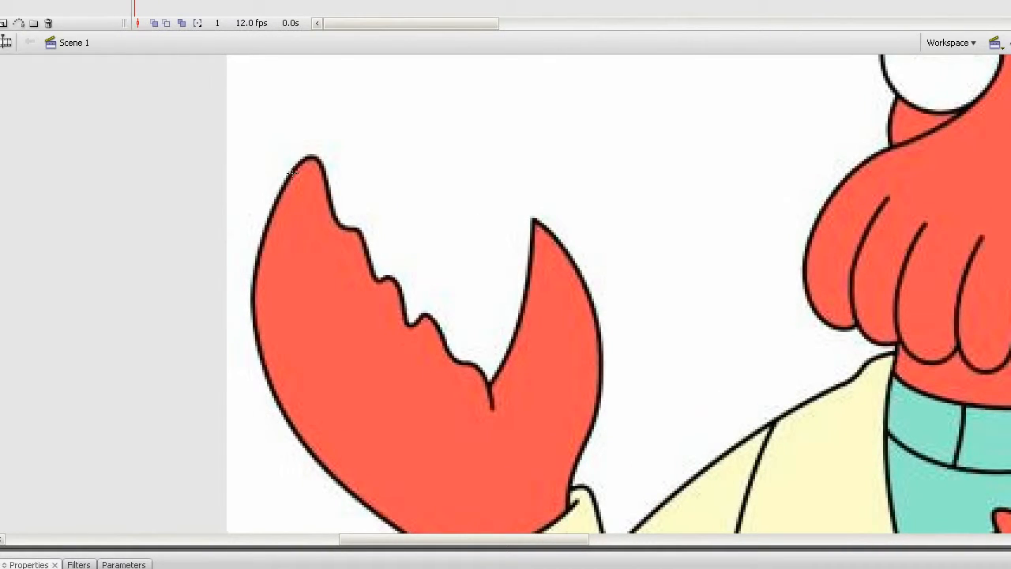
mouse_move(291, 168)
left_mouse_down()
mouse_move(249, 323)
mouse_move(285, 326)
left_mouse_up()
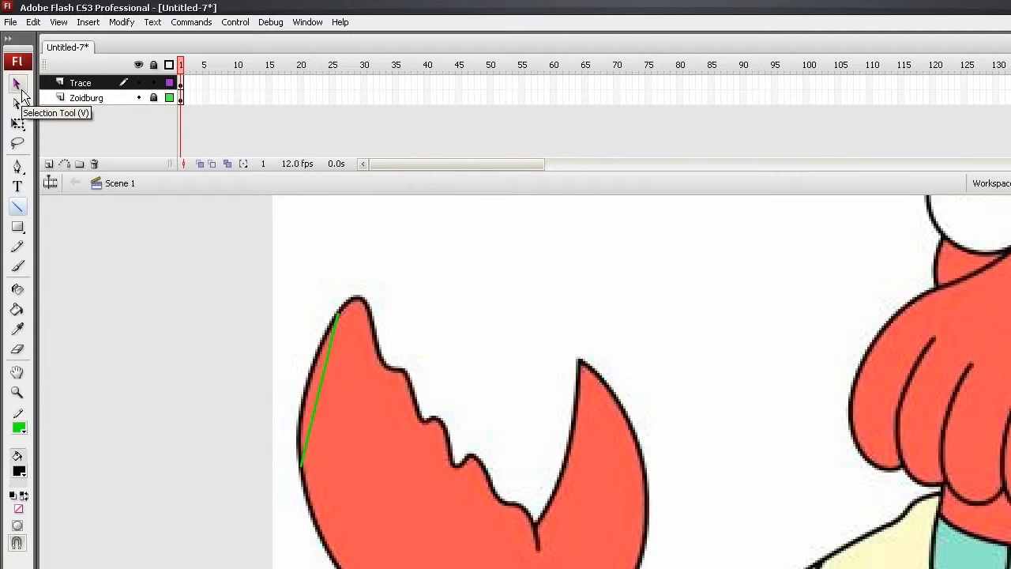
left_click(21, 90)
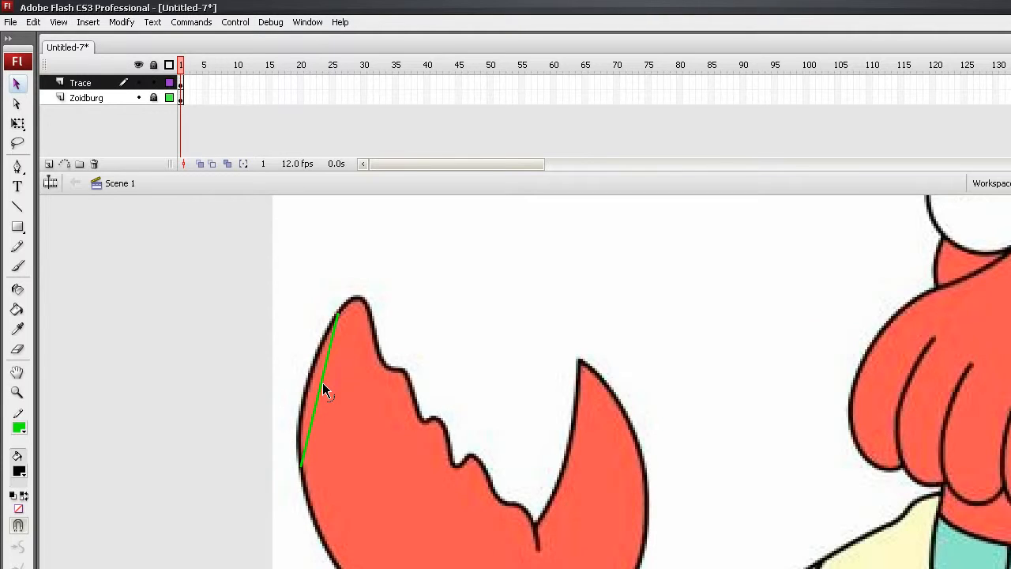
left_click_drag(322, 382, 308, 352)
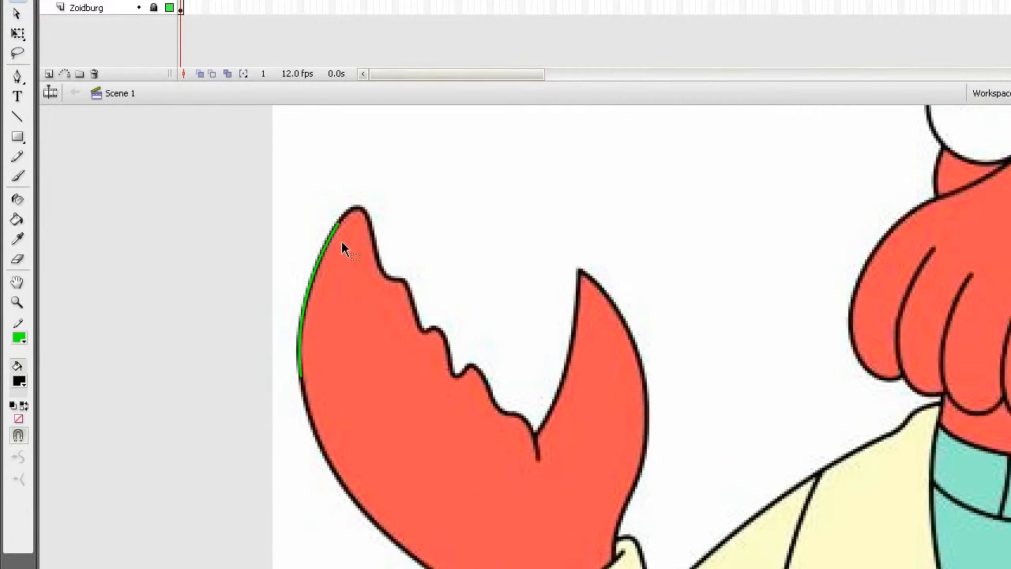
- Draw a short line across the larger pincer's tip from the traced edge and curve it around the rounded tip
key("n")
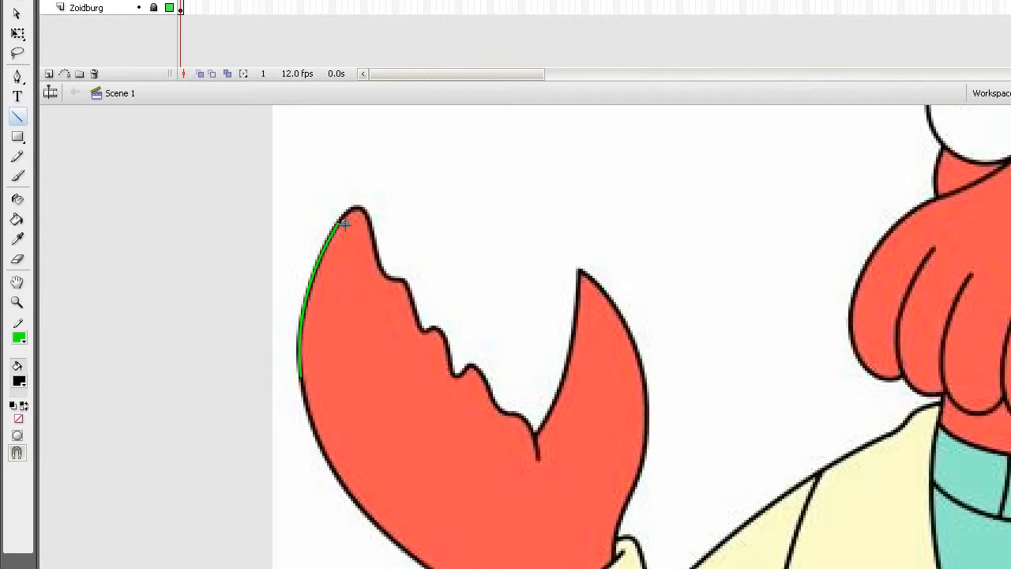
left_click_drag(345, 224, 370, 223)
key("v")
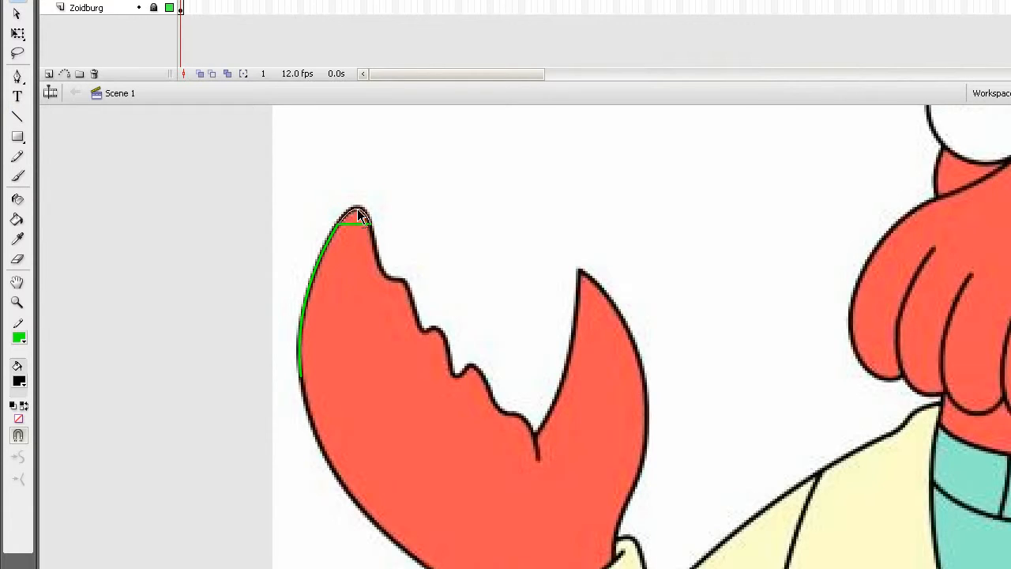
left_click_drag(358, 209, 359, 206)
- Draw a straight line from the smaller pincer's tip along its outer edge and a second line crossing it where the outline bends
scroll(475, 290, "down", 3)
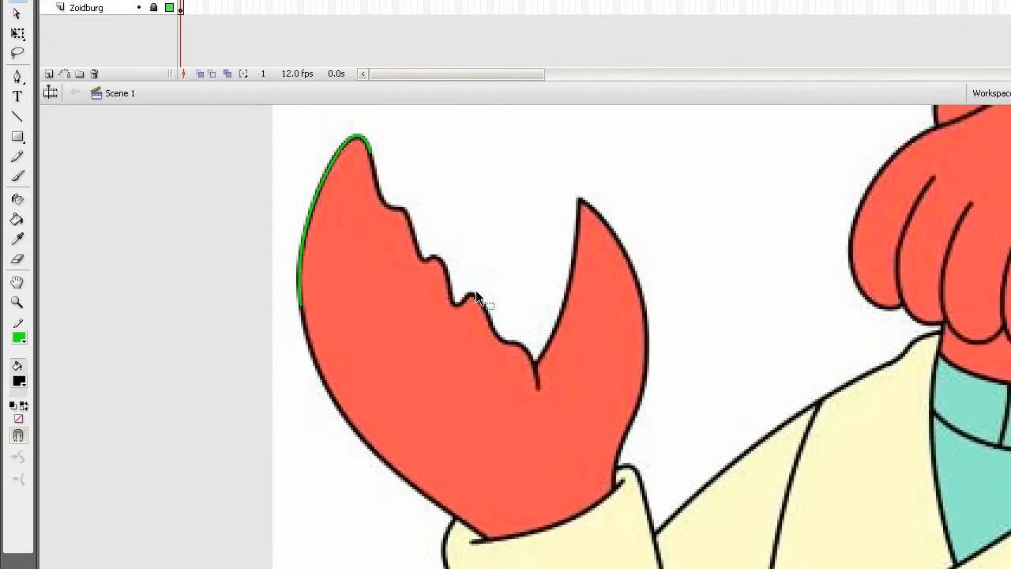
scroll(488, 278, "up", 3)
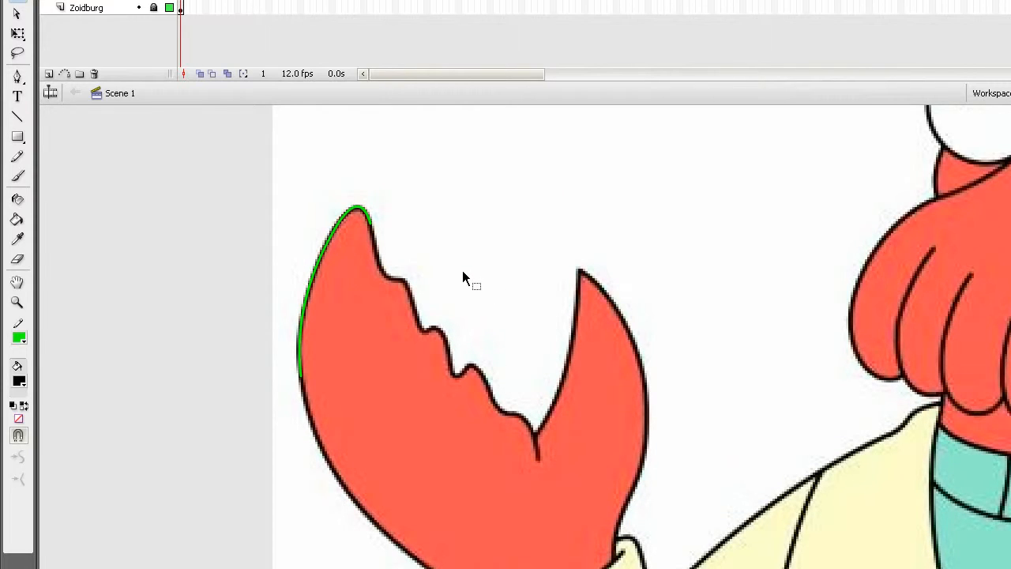
key("n")
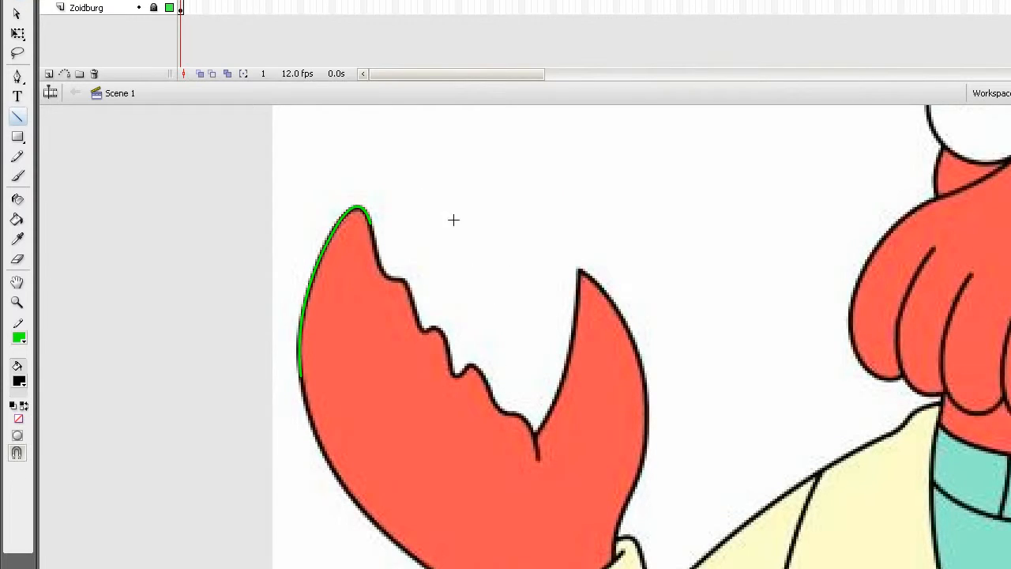
left_click_drag(580, 273, 663, 346)
left_click_drag(586, 340, 646, 263)
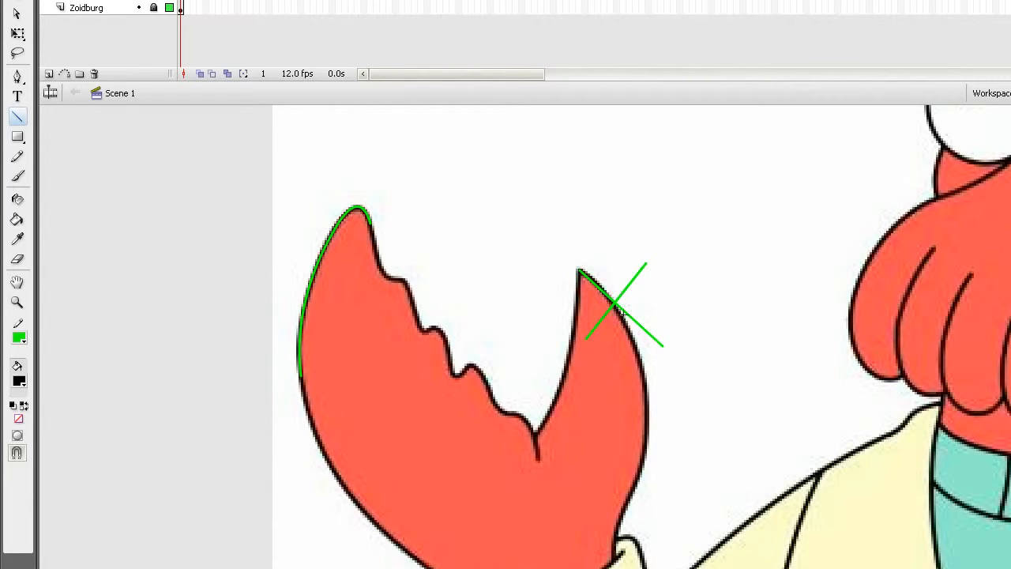
- Bend the line's two segments on either side of the crossing to follow the smaller pincer's outer edge
key("v")
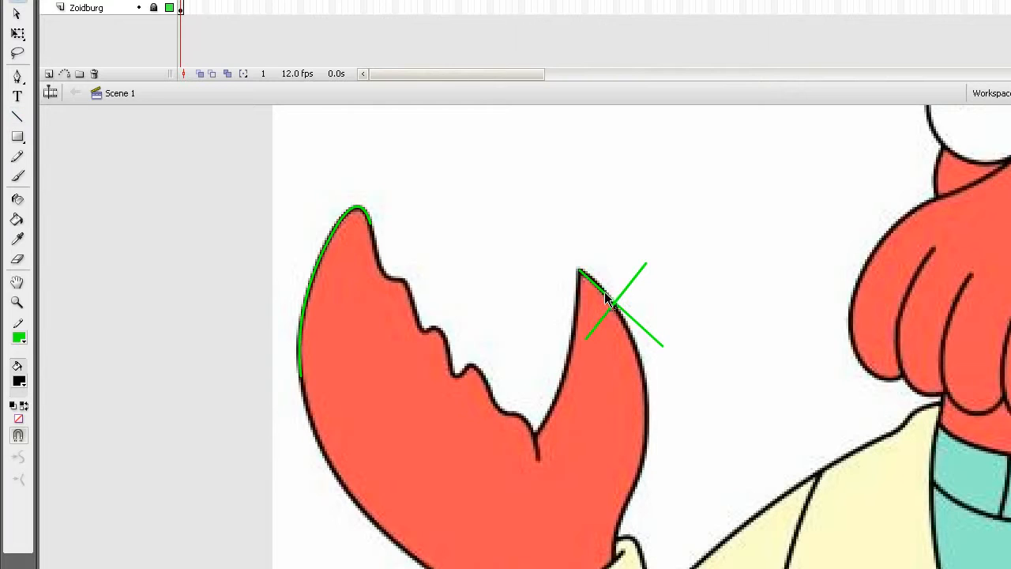
mouse_move(598, 289)
left_mouse_down()
mouse_move(630, 256)
mouse_move(540, 333)
mouse_move(643, 237)
mouse_move(604, 289)
left_mouse_up()
left_click(616, 277)
left_click_drag(655, 349, 642, 357)
- Delete both halves of the crossing line, leaving only the traced outer edge of the smaller pincer
left_click(635, 280)
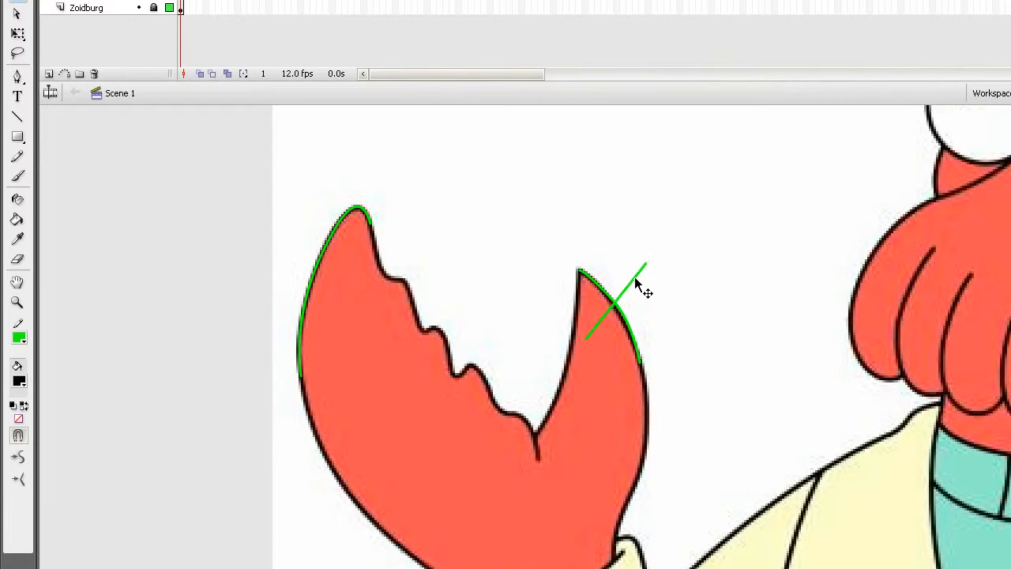
key("Delete")
left_click(603, 320)
key("Delete")
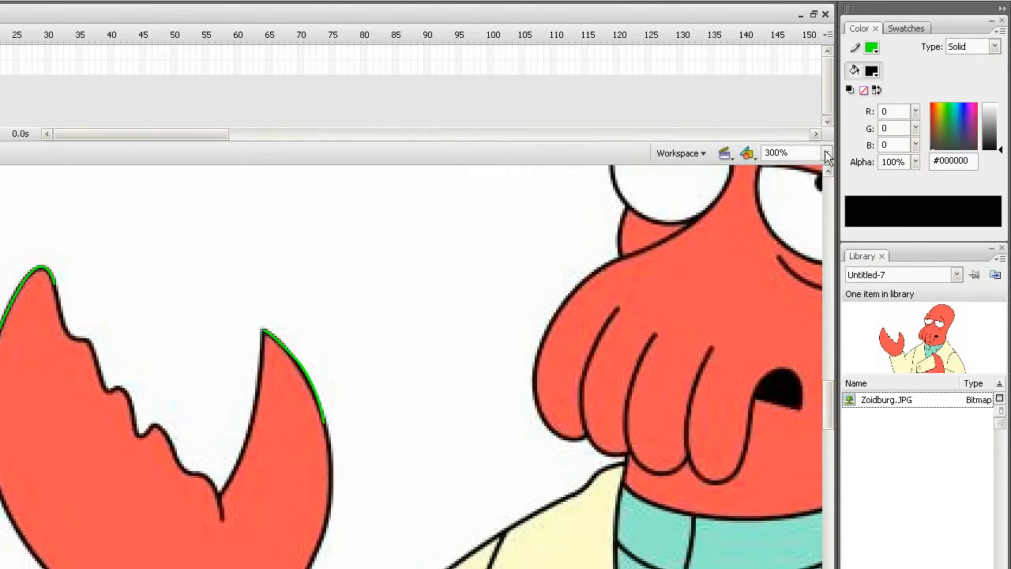
- Examine the traced smaller pincer edge at 800% magnification and return the view to 100%
left_click(825, 152)
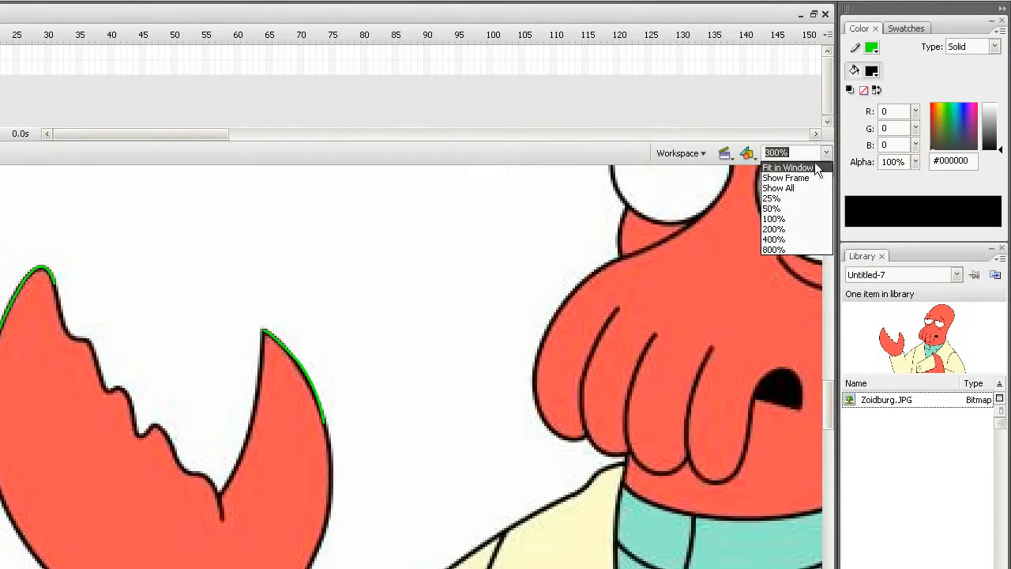
left_click(782, 248)
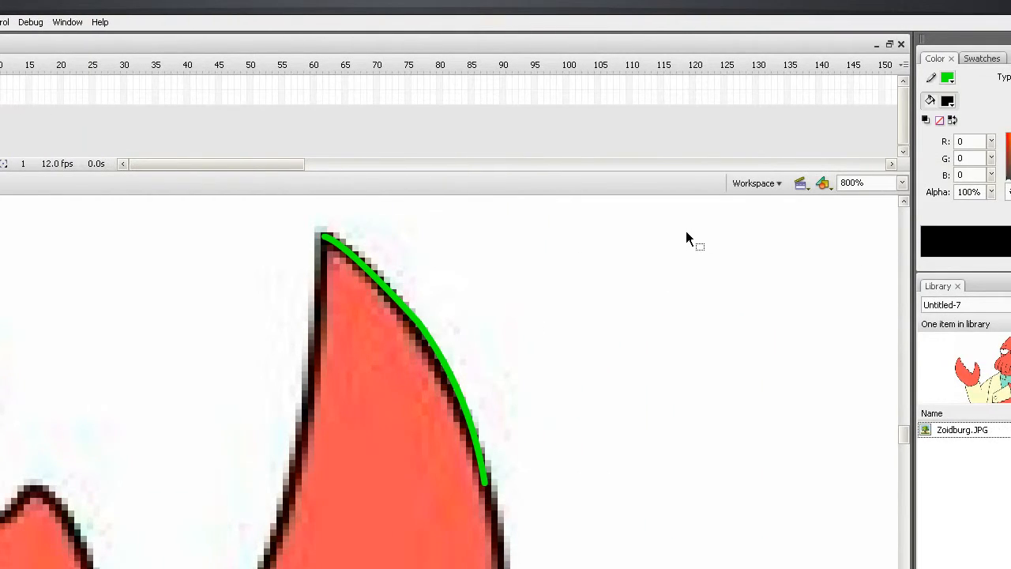
left_click(827, 184)
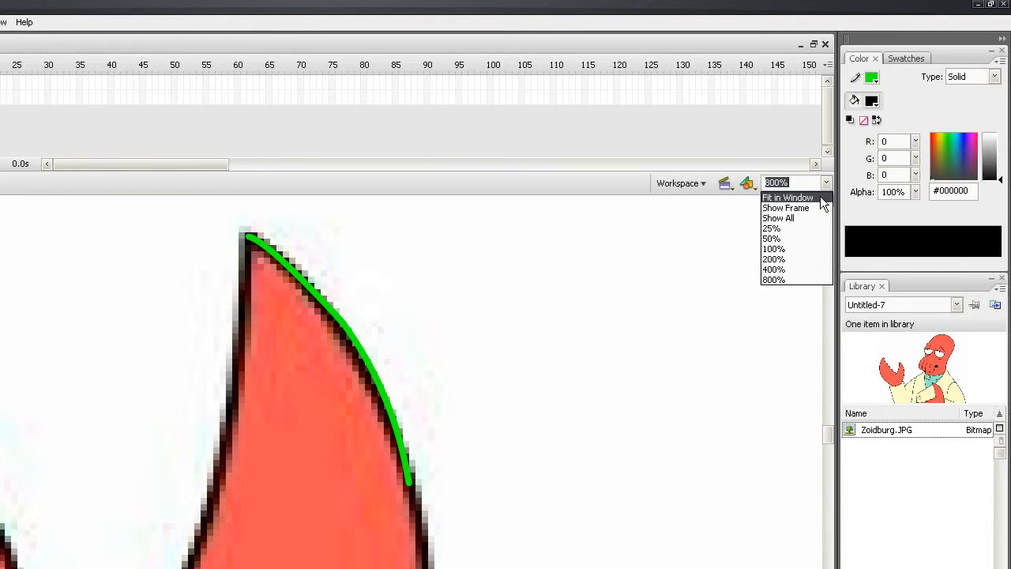
left_click(793, 246)
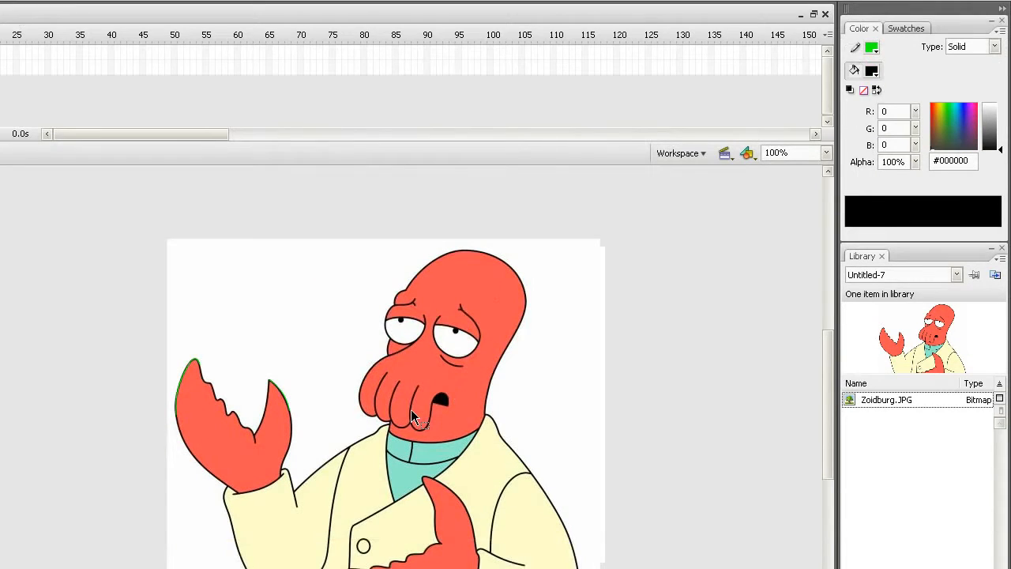